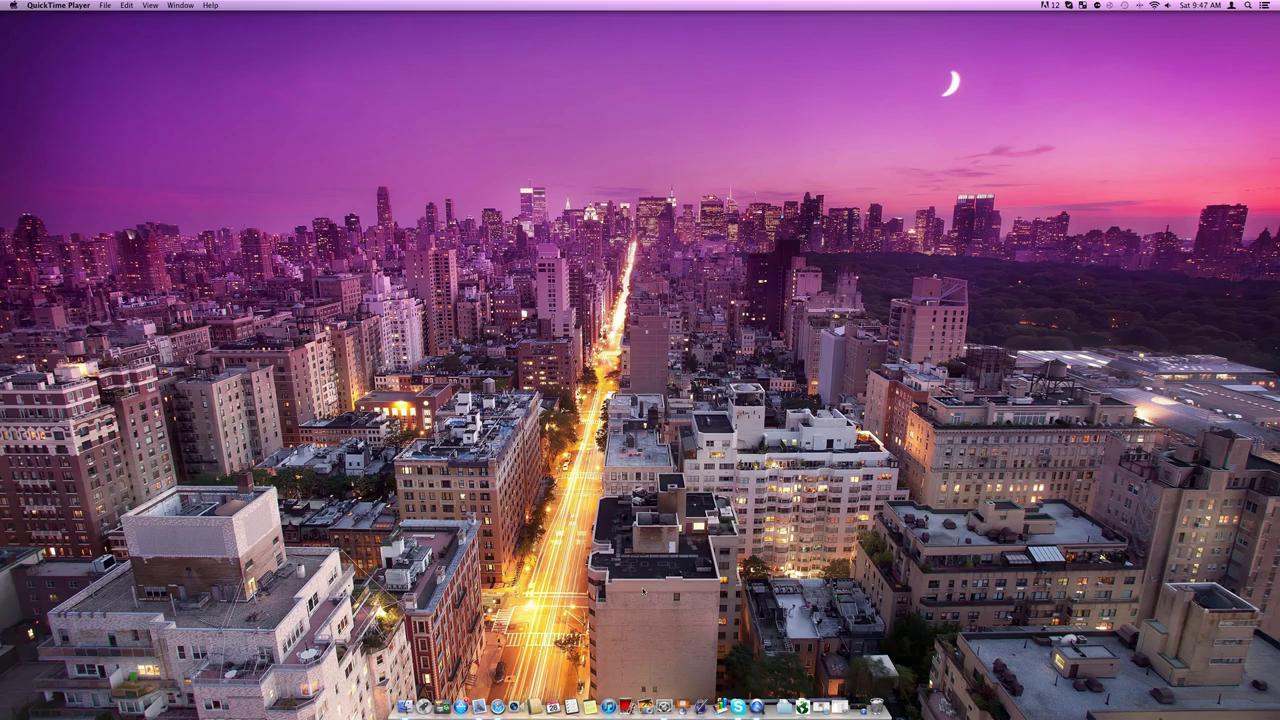
# Open the Reminders app and reposition its window on the desktop.
pyautogui.click(571, 706)
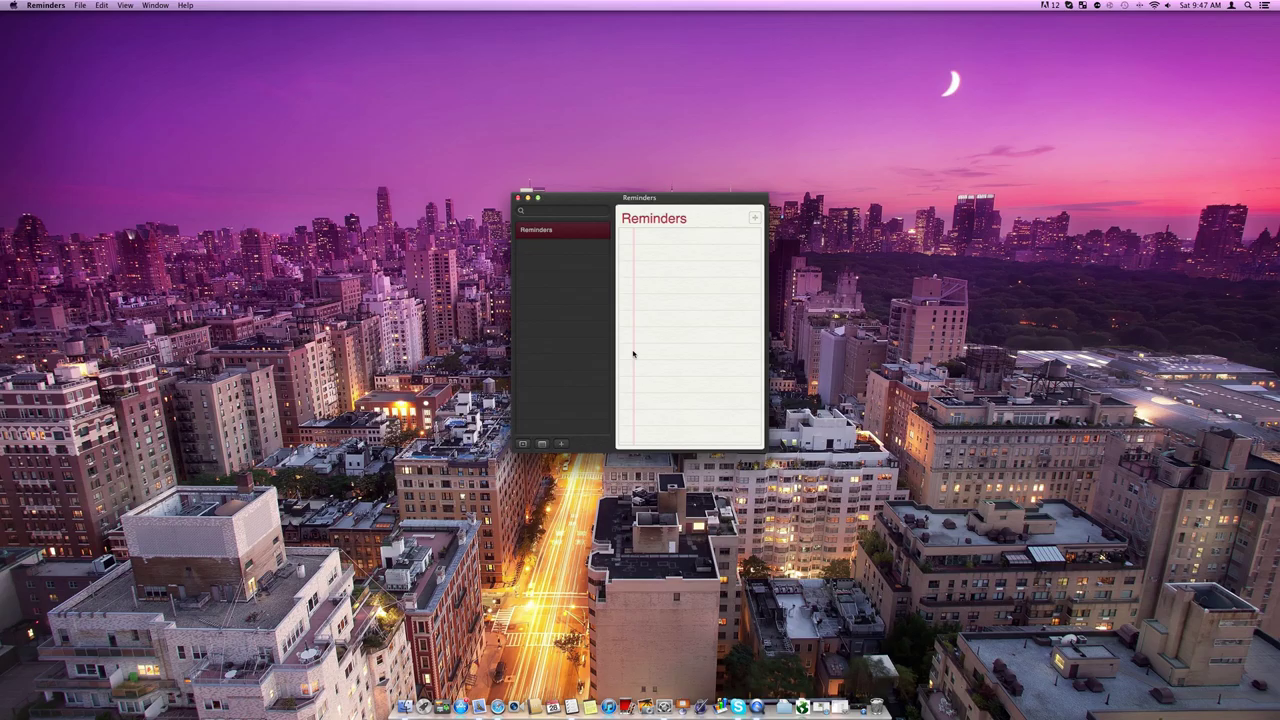
pyautogui.moveTo(639, 199); pyautogui.dragTo(587, 201)
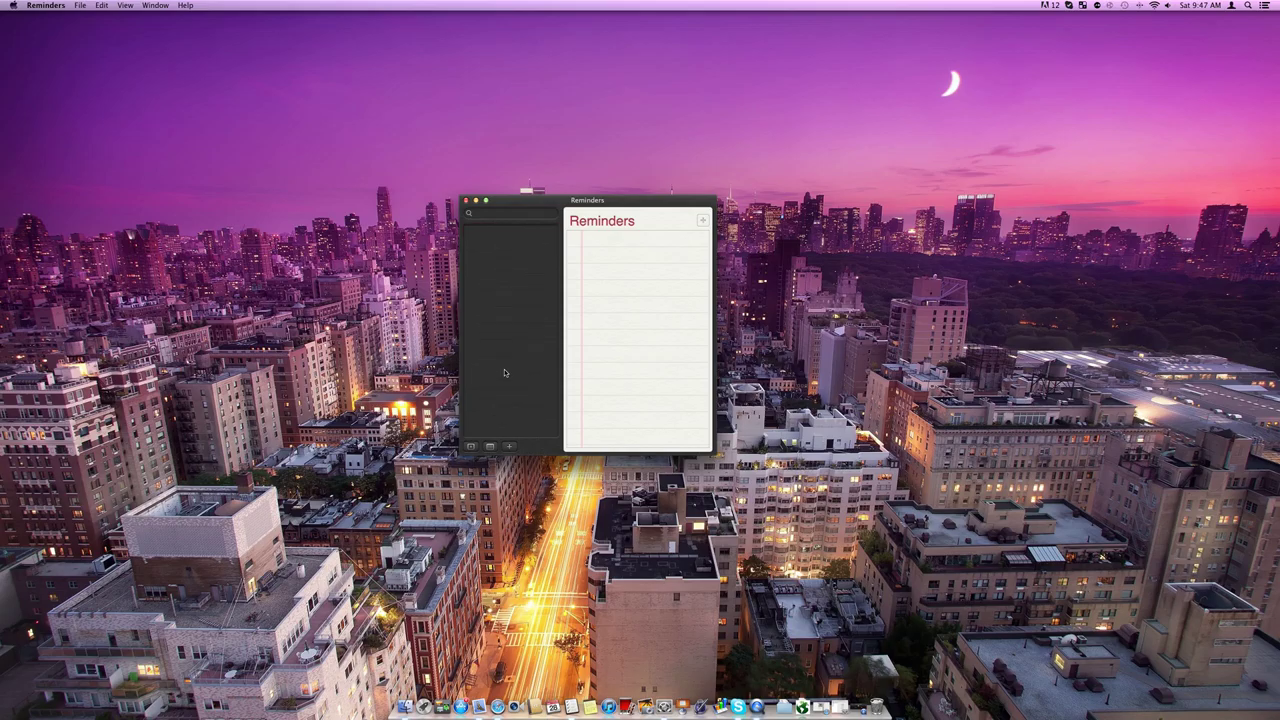
pyautogui.click(79, 6)
pyautogui.click(80, 6)
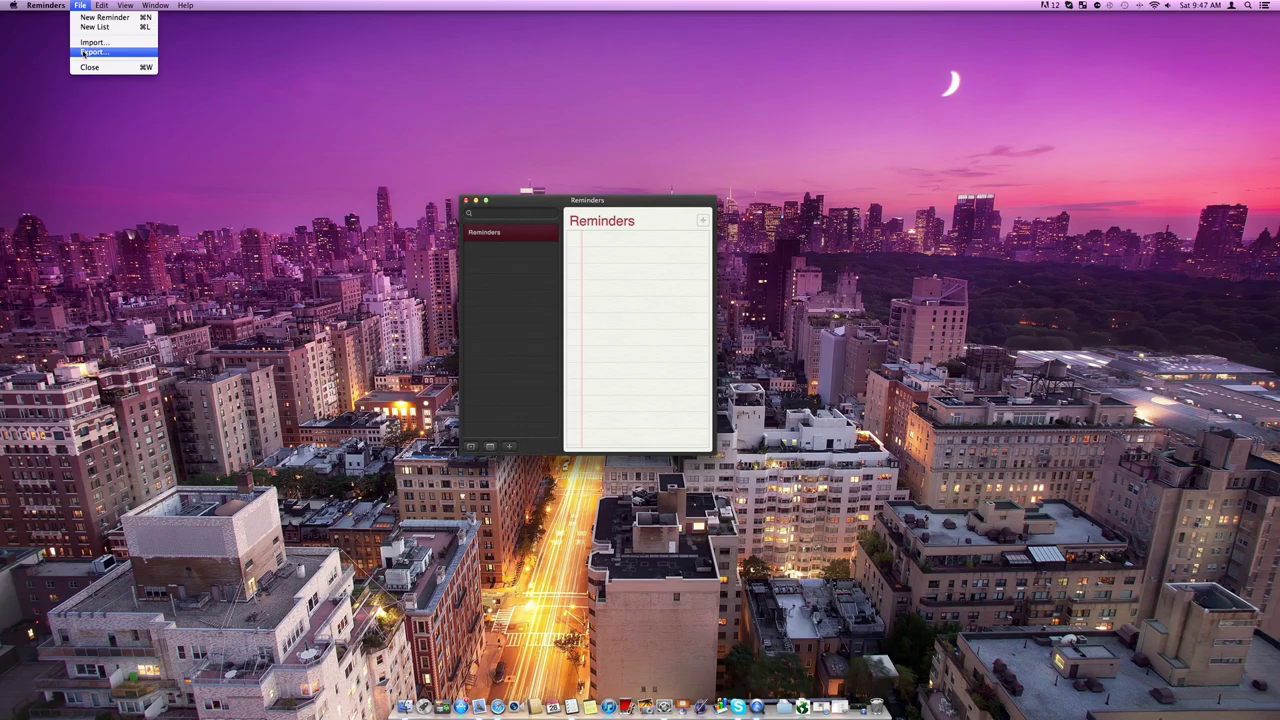
pyautogui.moveTo(118, 9)
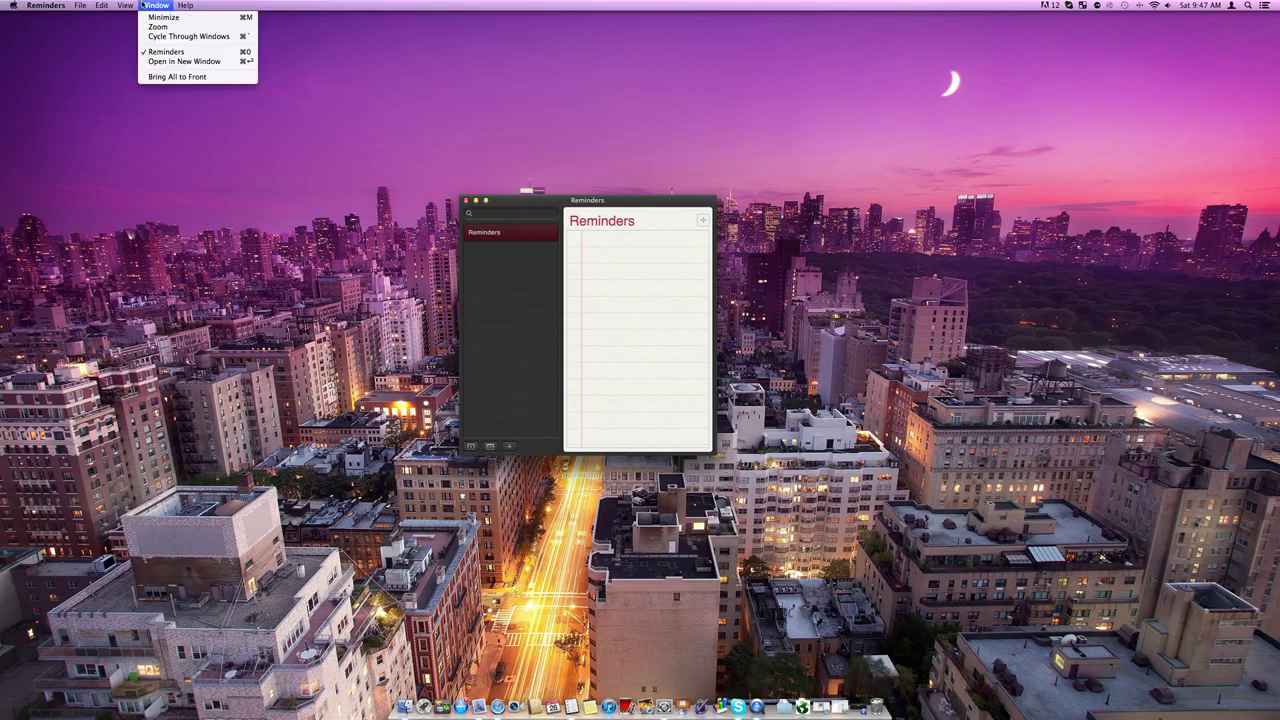
pyautogui.moveTo(58, 5)
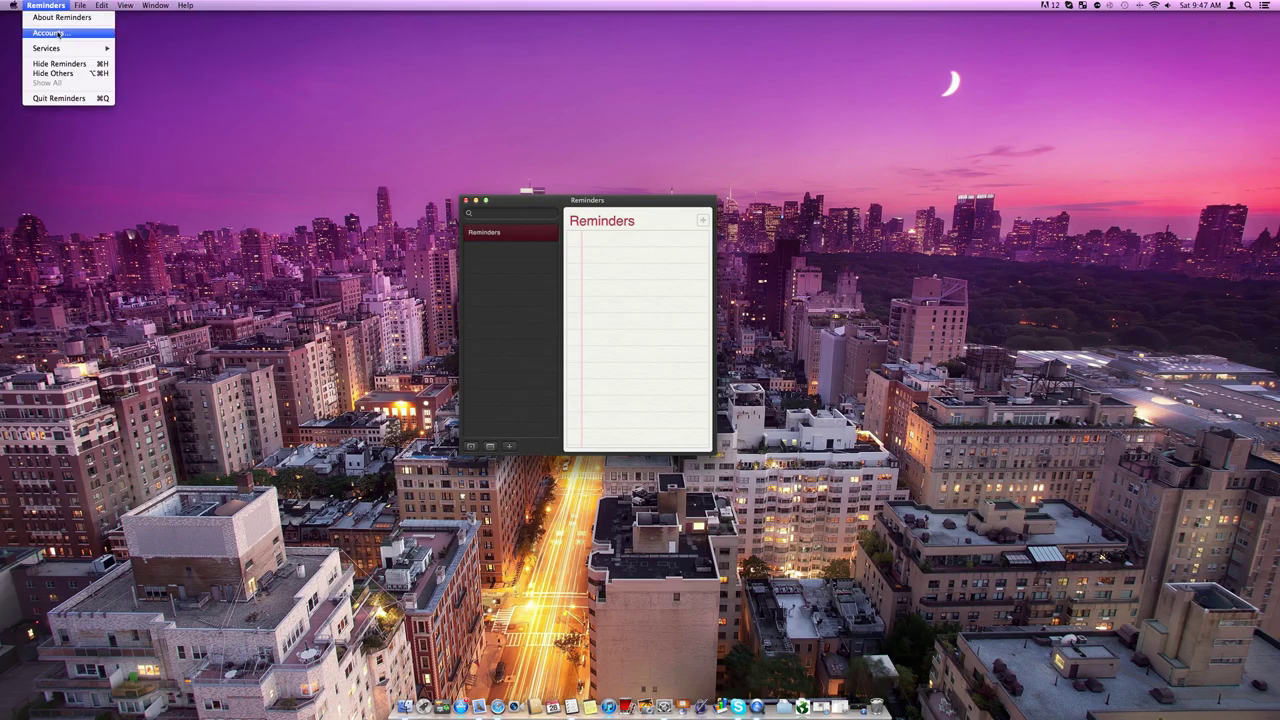
pyautogui.click(58, 33)
pyautogui.click(600, 312)
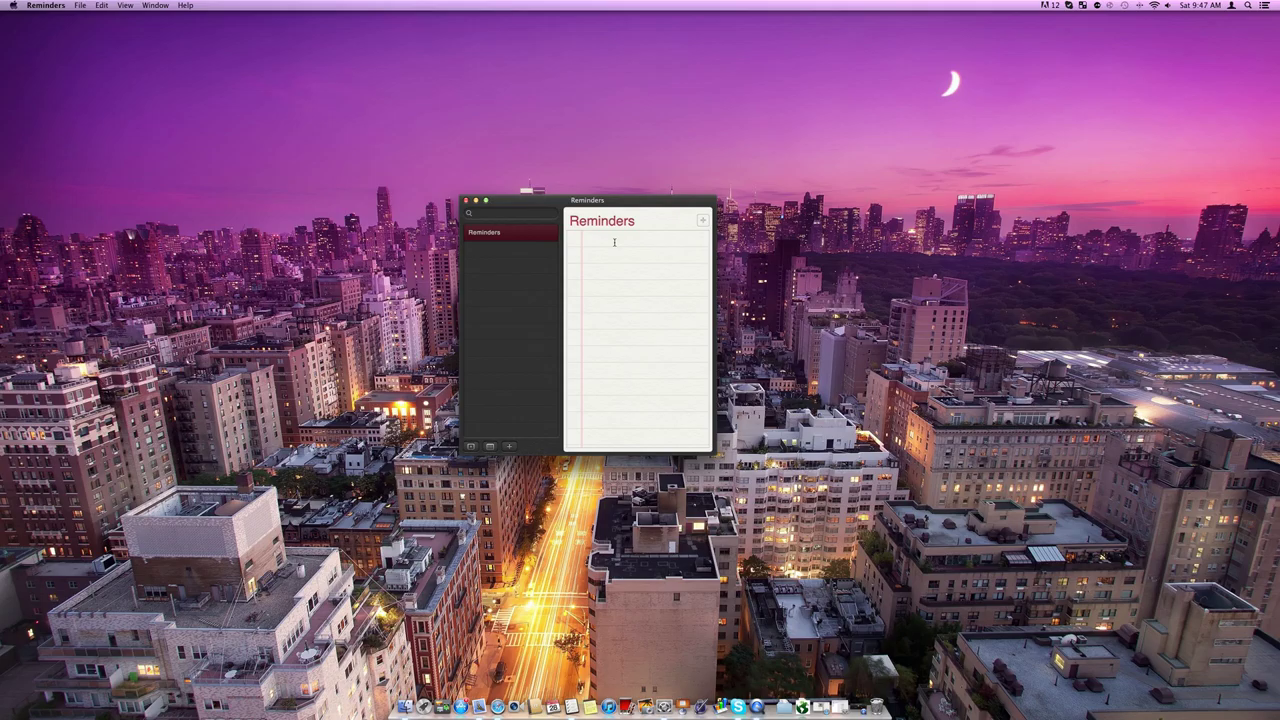
# Add a reminder titled "Test Reminder" to the Reminders list and open its details.
pyautogui.click(616, 237)
pyautogui.write('Test Reminder')
pyautogui.click(605, 290)
pyautogui.click(701, 241)
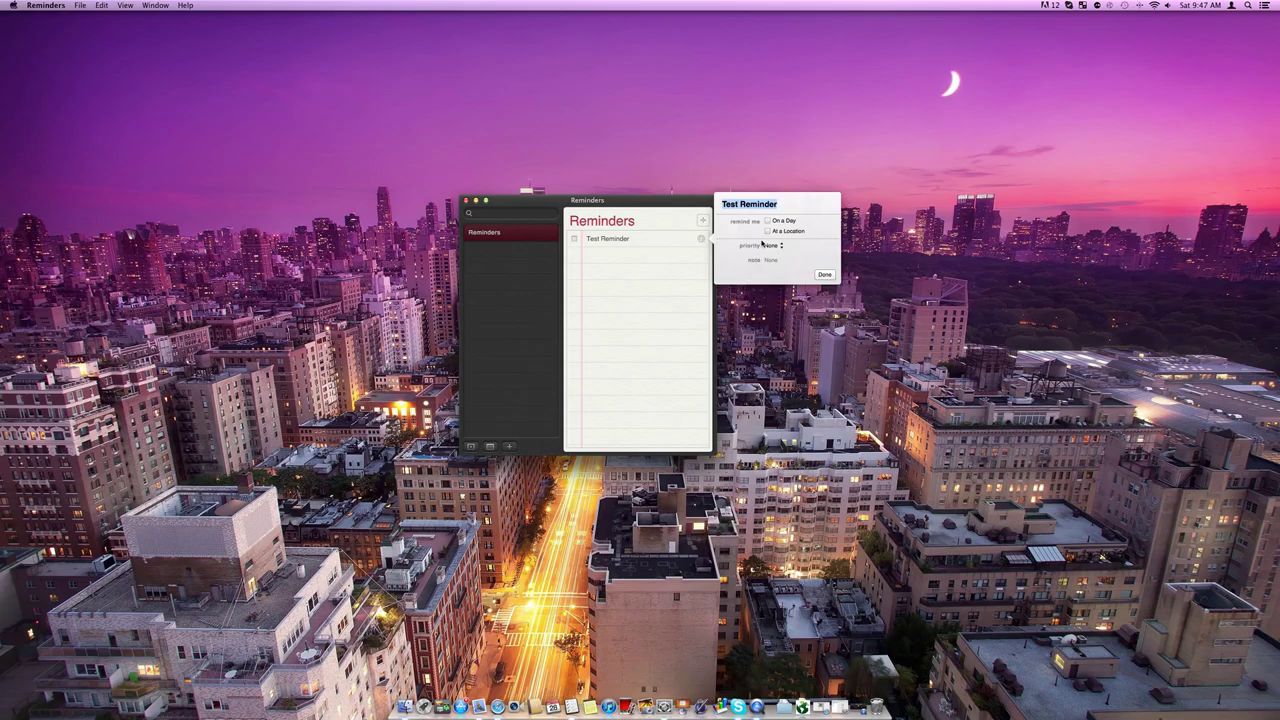
# Try scheduling Test Reminder on a day in October 2012, and turn the day alert off again.
pyautogui.click(769, 221)
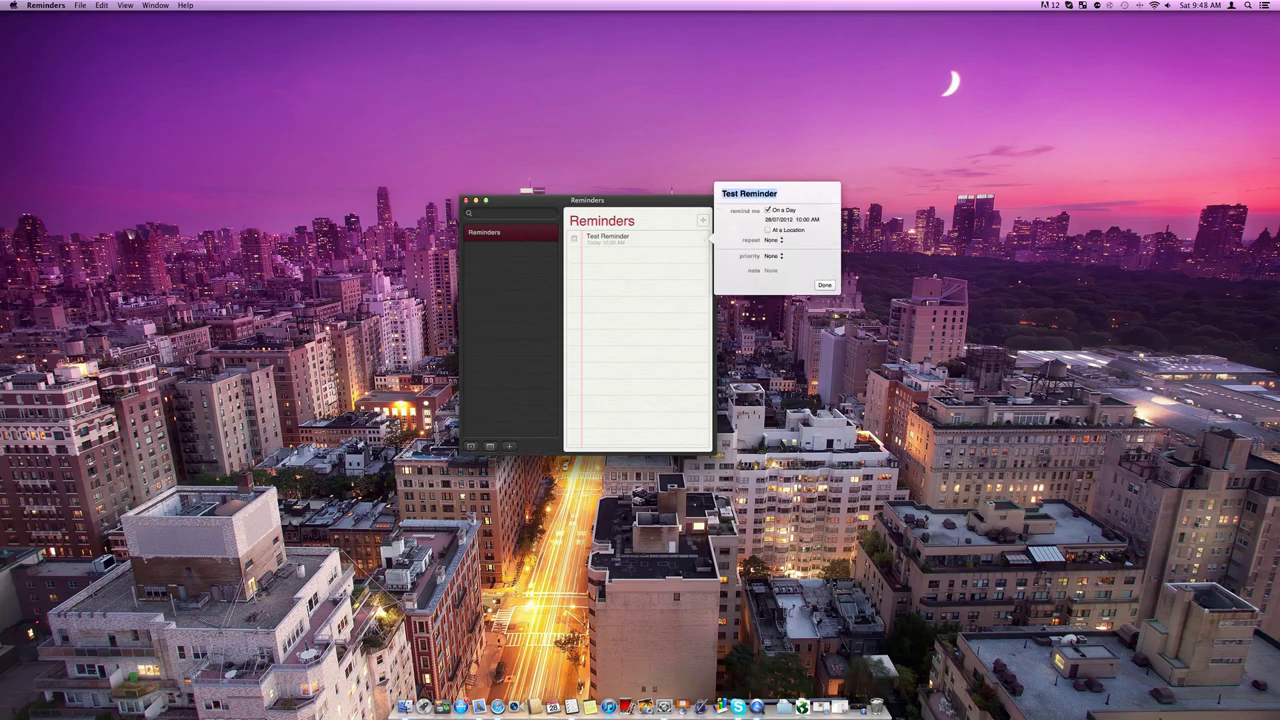
pyautogui.click(780, 219)
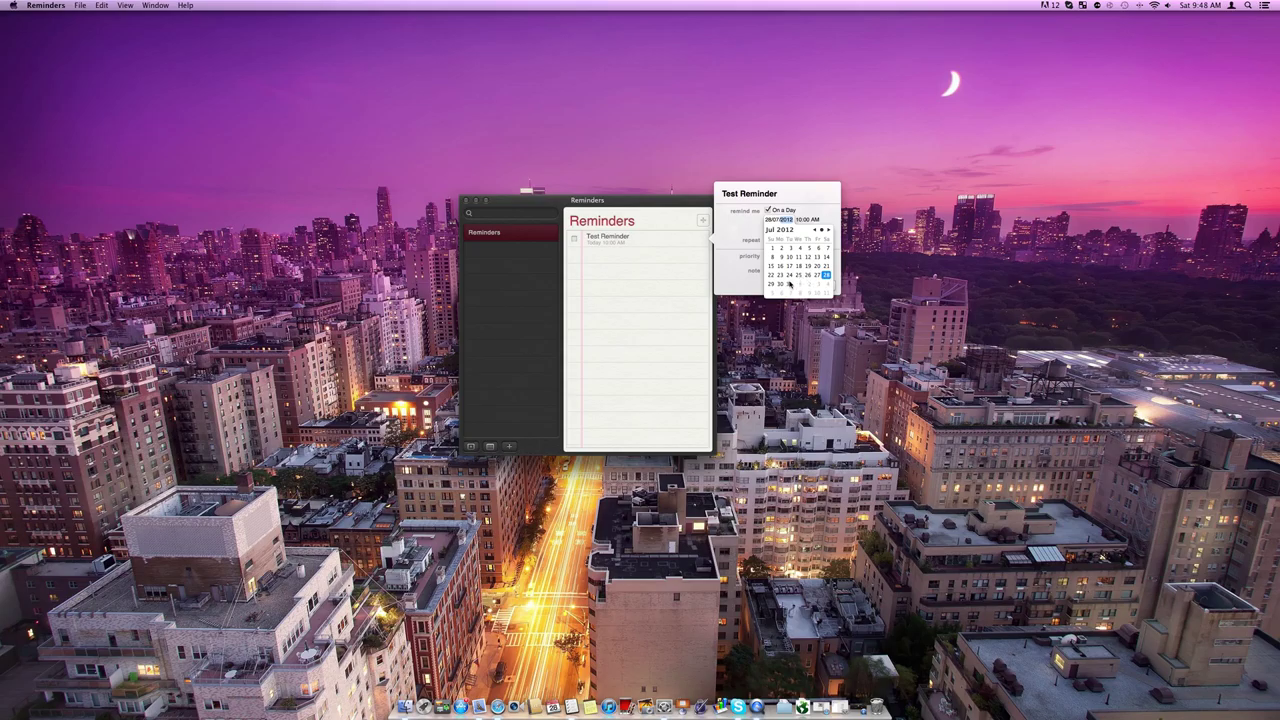
pyautogui.click(828, 231)
pyautogui.click(828, 231)
pyautogui.click(828, 231)
pyautogui.click(828, 231)
pyautogui.click(789, 284)
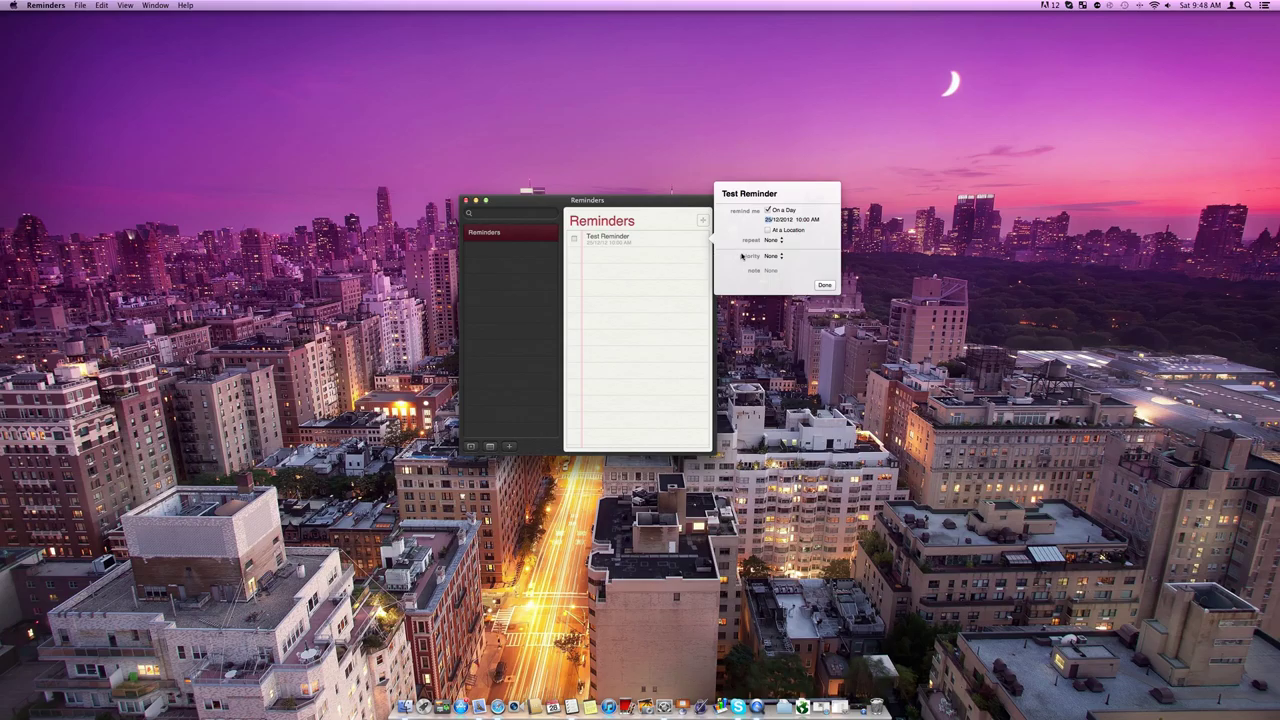
pyautogui.click(768, 210)
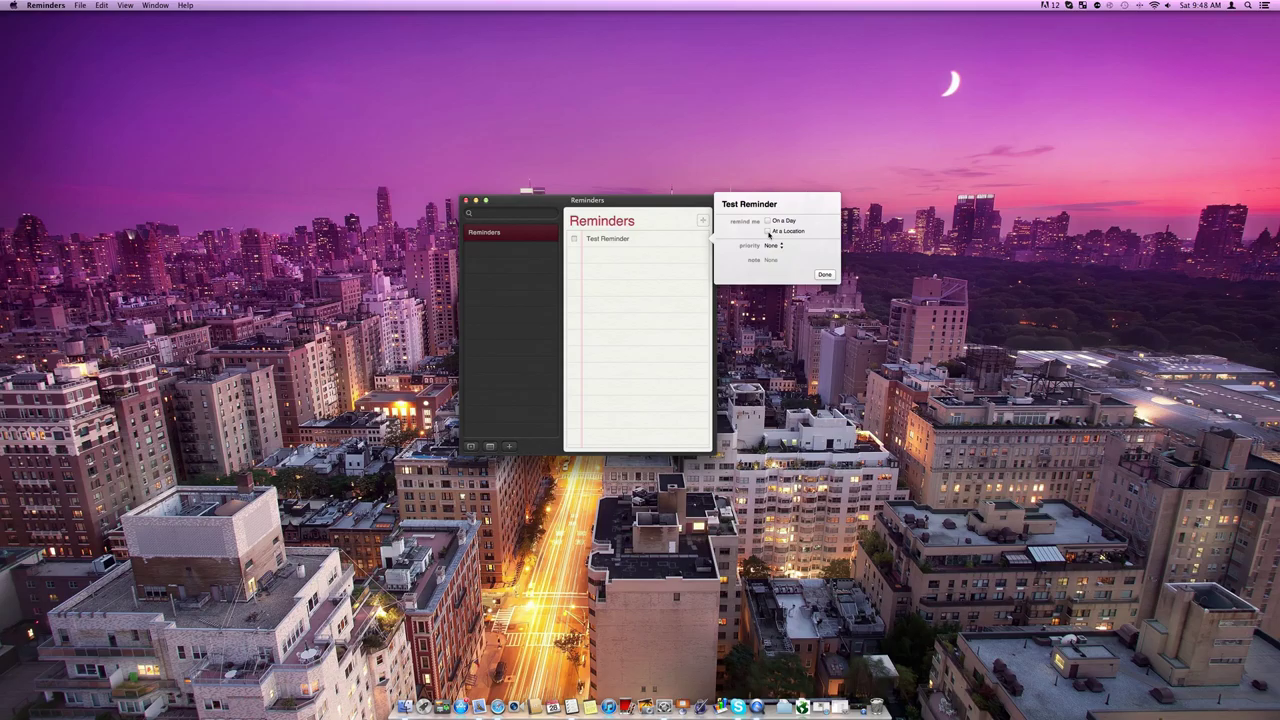
# Enable the location alert for Test Reminder without turning on Location Services, and enter a street address as the location.
pyautogui.click(768, 232)
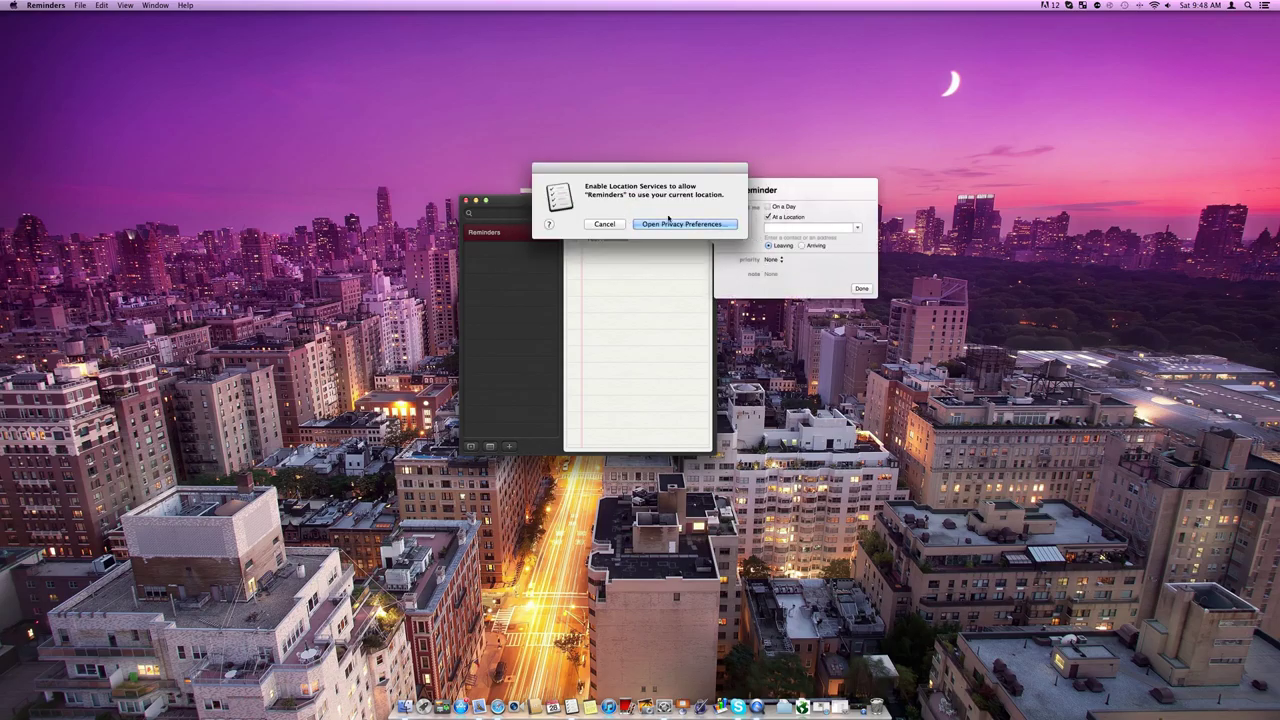
pyautogui.click(606, 224)
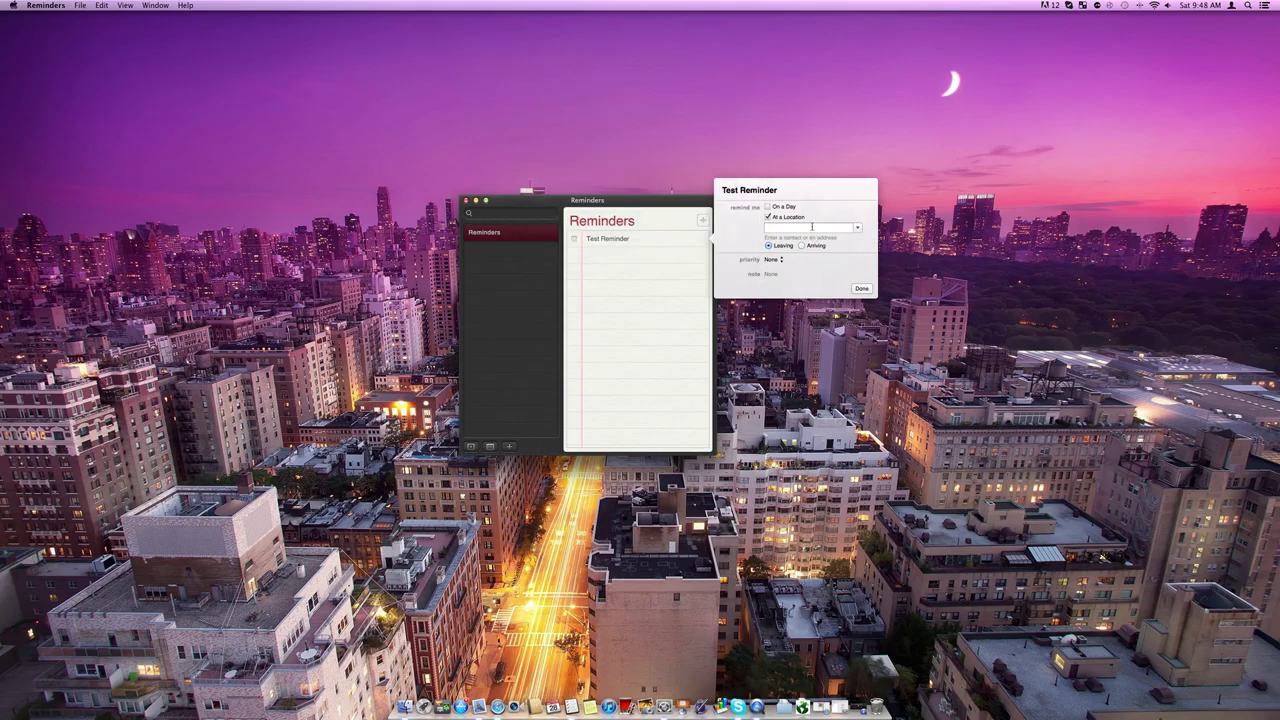
pyautogui.write('1 street')
pyautogui.click(781, 261)
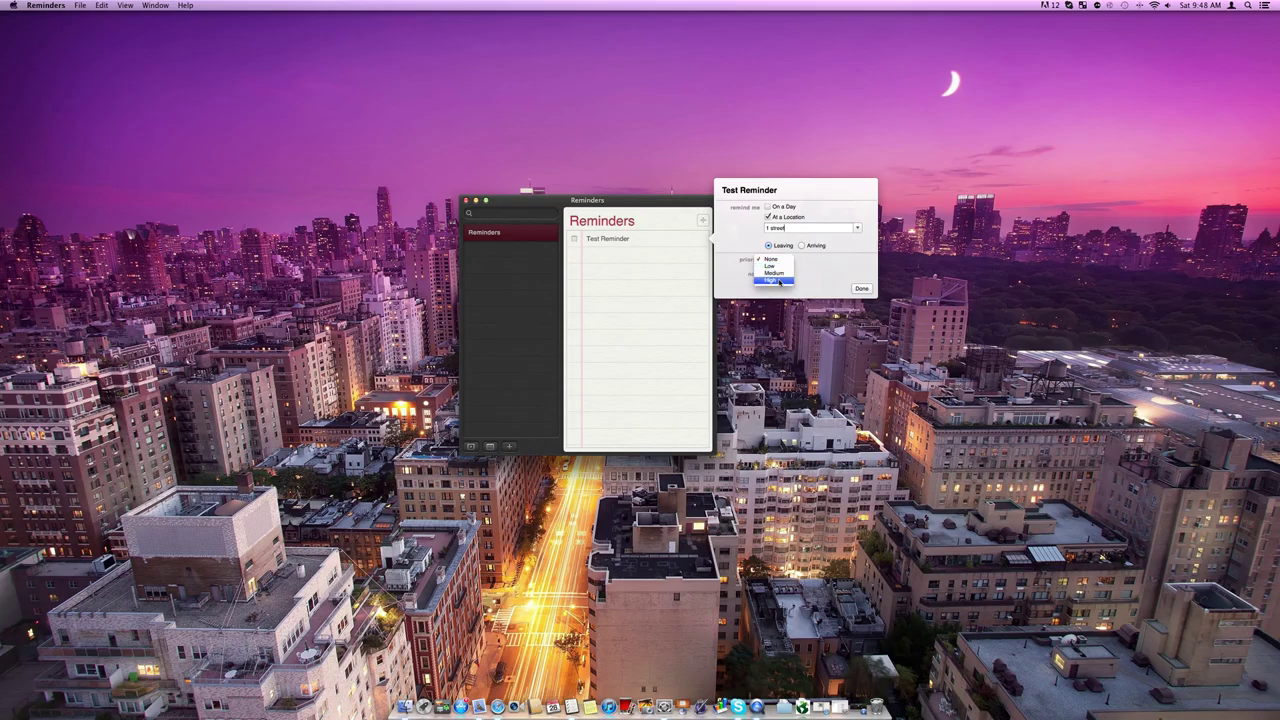
pyautogui.click(841, 259)
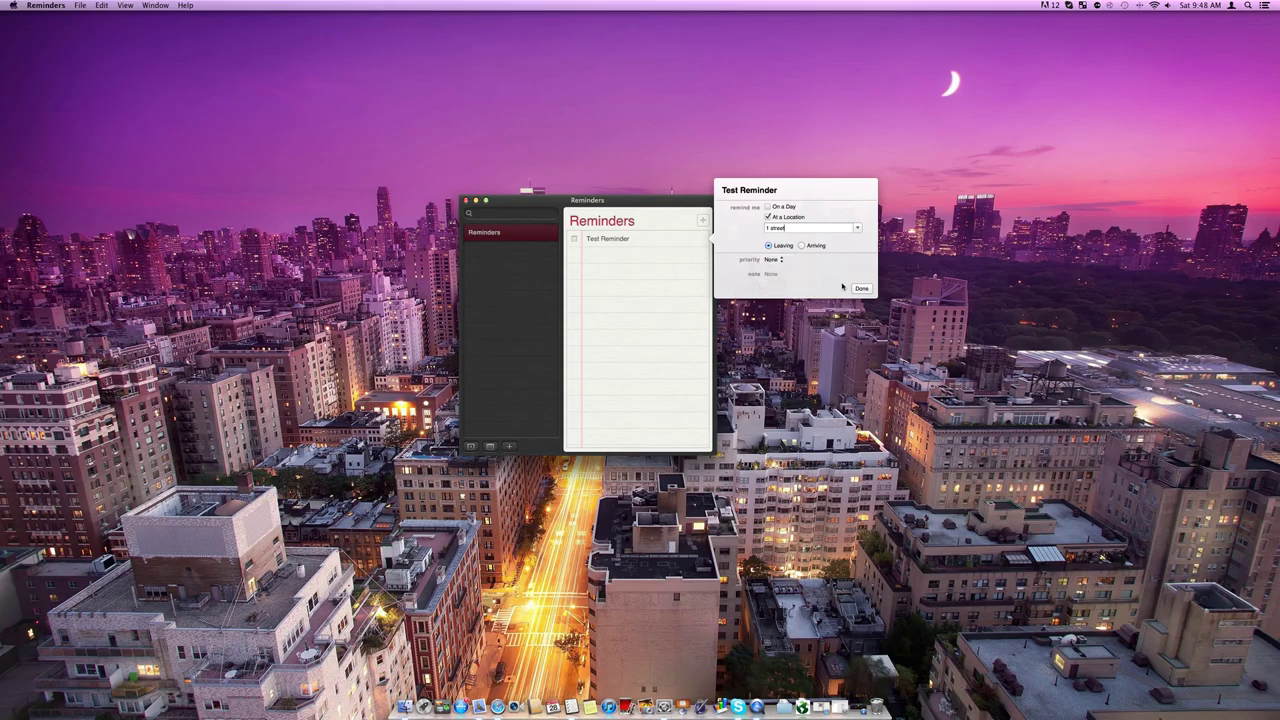
# Add the note "Notes" to Test Reminder and close its details.
pyautogui.click(773, 274)
pyautogui.write('Nob')
pyautogui.write('s')
pyautogui.click(861, 290)
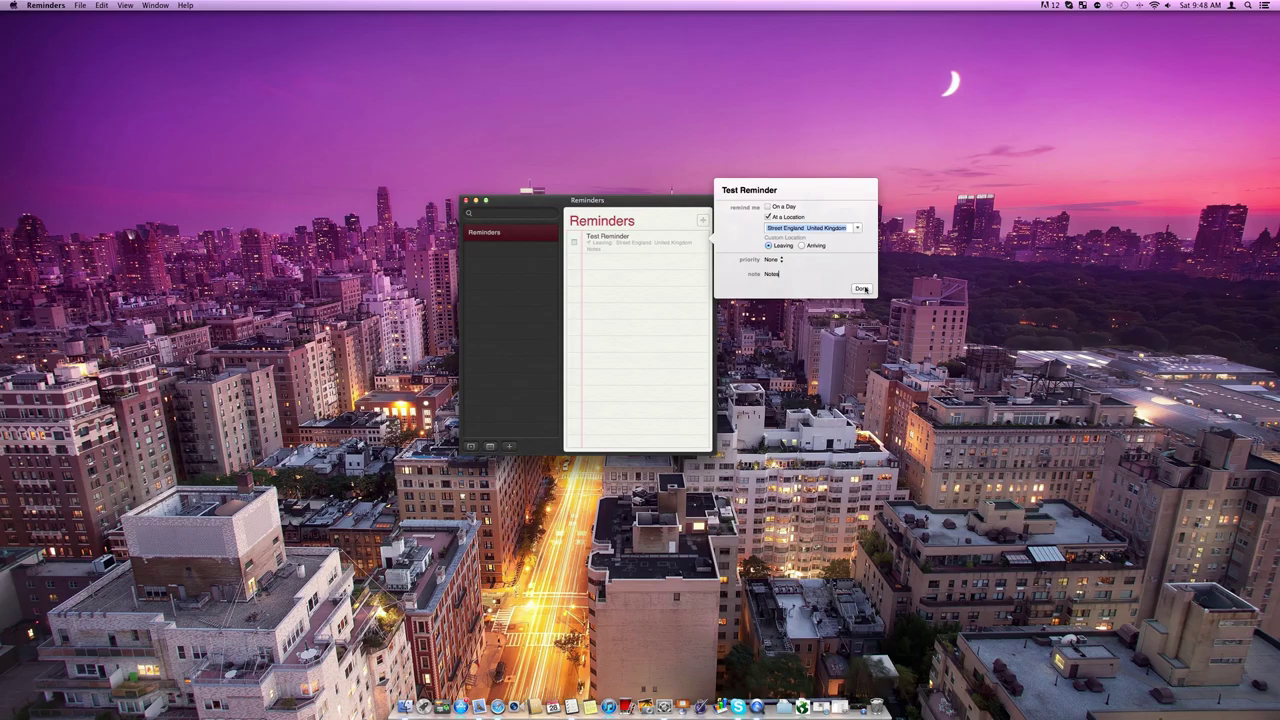
pyautogui.click(861, 290)
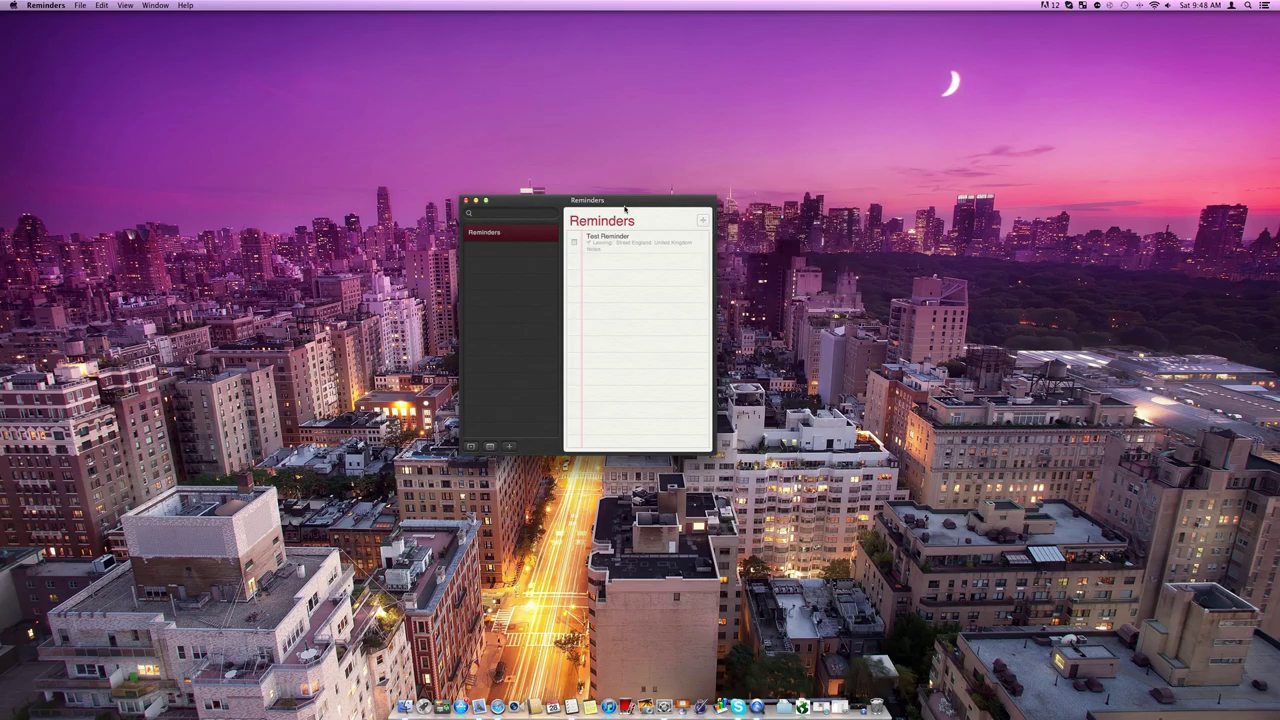
# Add a second reminder titled "Buy Milk" and mark it as completed.
pyautogui.click(703, 220)
pyautogui.write('Buy Milk')
pyautogui.click(574, 263)
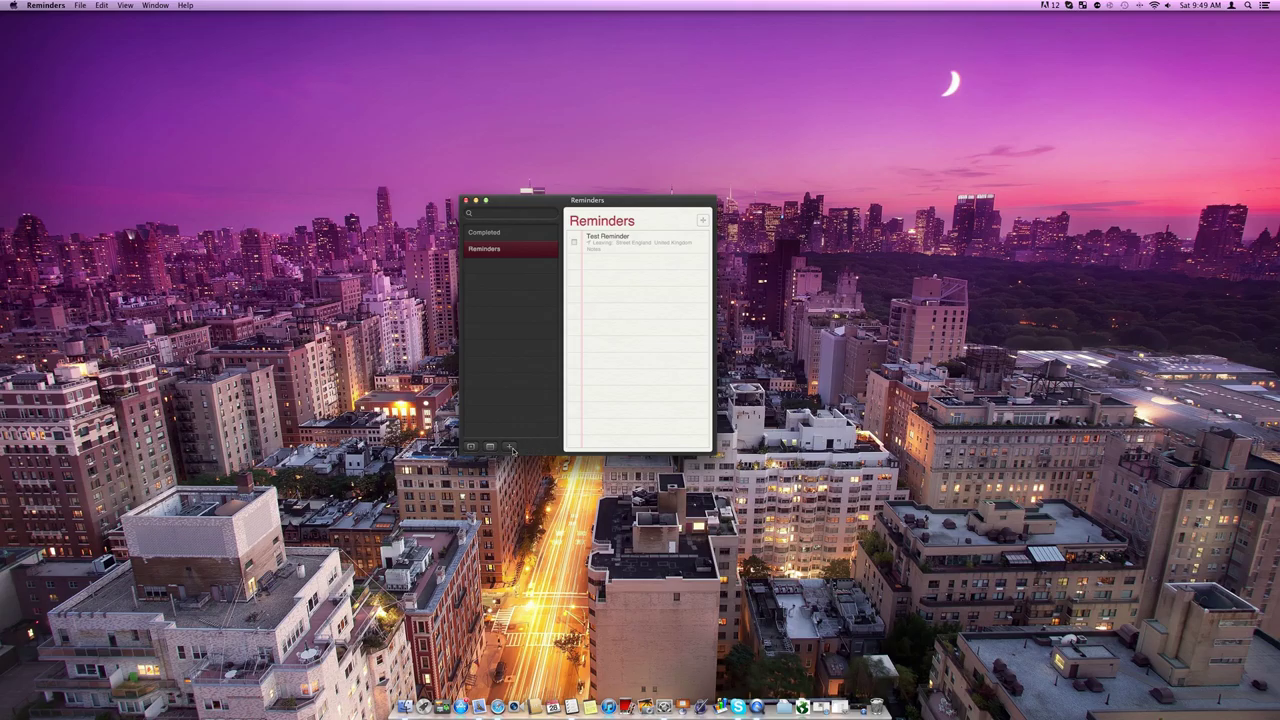
# Create a new reminder list named "Shopping List".
pyautogui.click(510, 447)
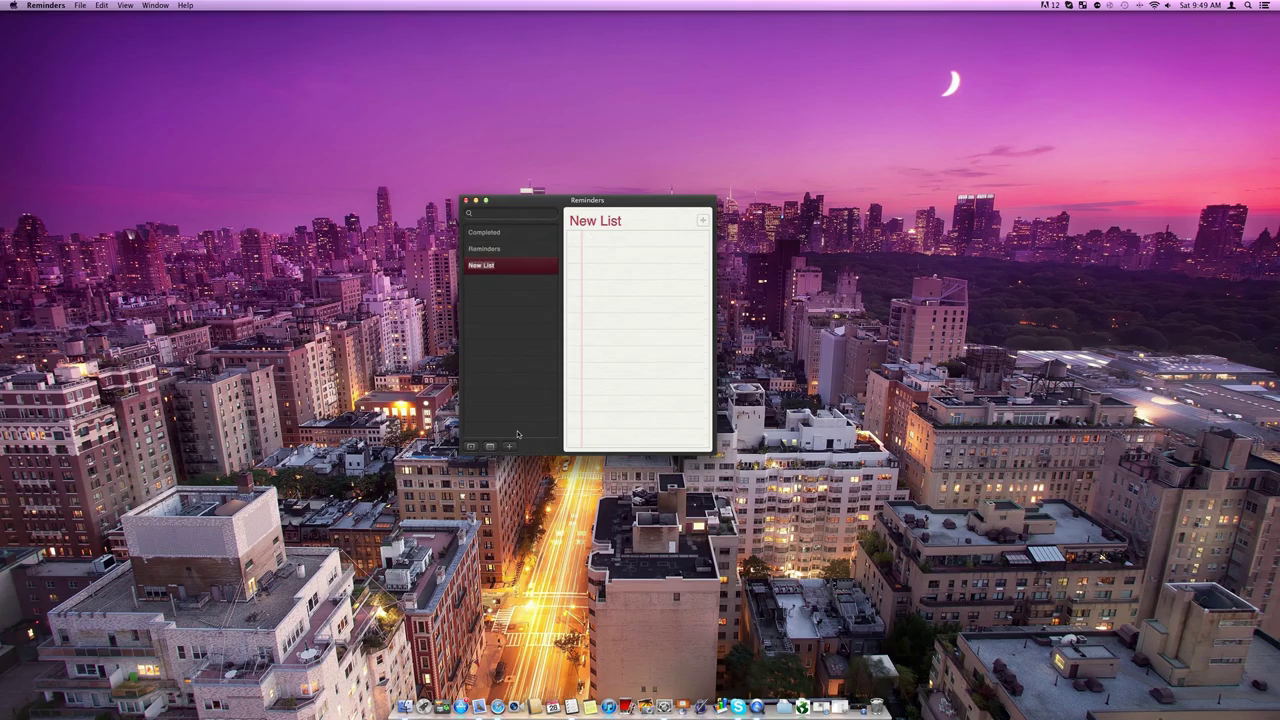
pyautogui.write('Shopping List!')
pyautogui.press('BackSpace')
pyautogui.press('BackSpace')
pyautogui.press('BackSpace')
pyautogui.write('st')
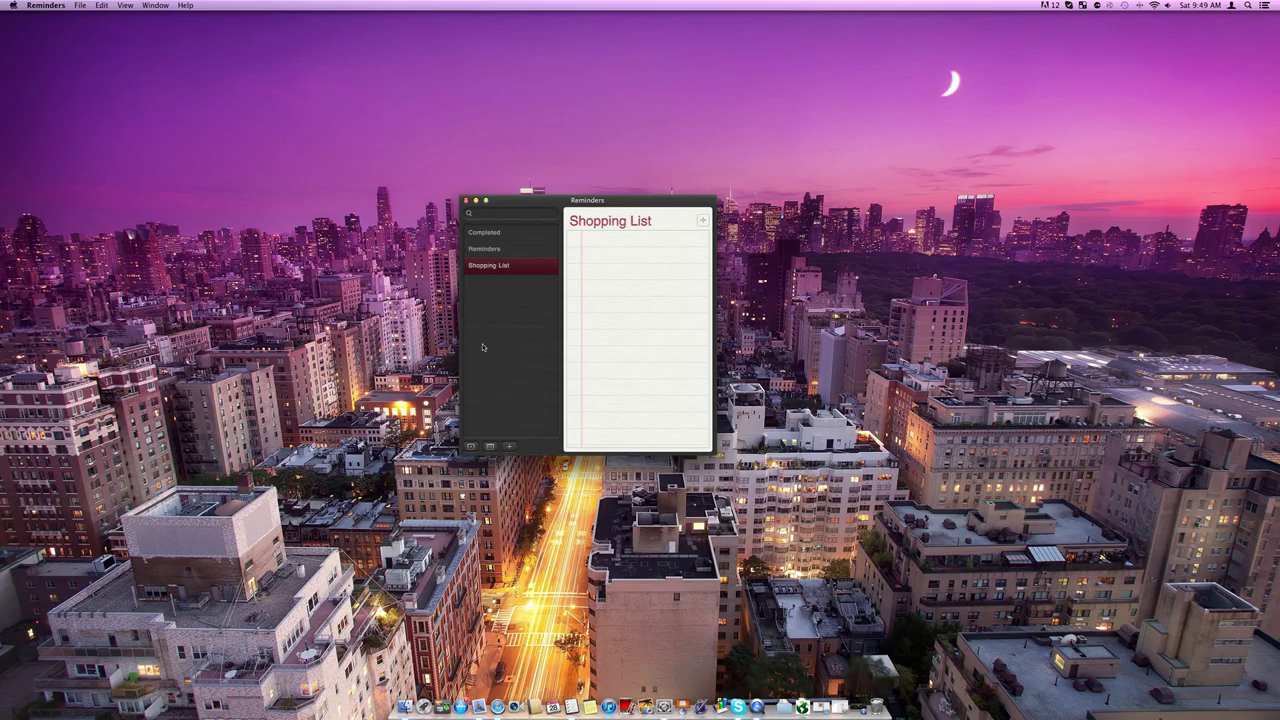
# Add the items Milk, Eggs and Paper to the Shopping List.
pyautogui.click(589, 252)
pyautogui.write('Milk')
pyautogui.press('Return')
pyautogui.write('Eggs')
pyautogui.press('Return')
pyautogui.write('Paper')
# Open the Shopping List in its own window, move it away from the main window, and close it.
pyautogui.click(503, 269)
pyautogui.moveTo(502, 270); pyautogui.dragTo(500, 229)
pyautogui.doubleClick(490, 267)
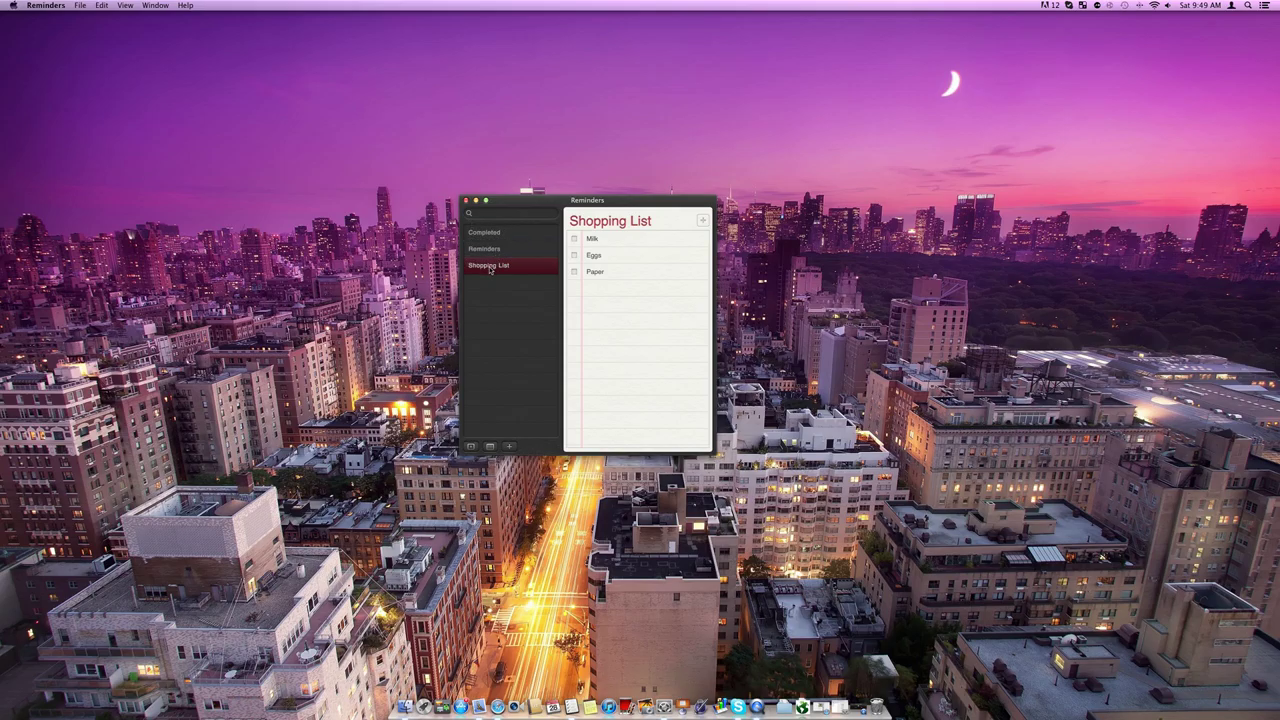
pyautogui.moveTo(635, 212); pyautogui.dragTo(986, 240)
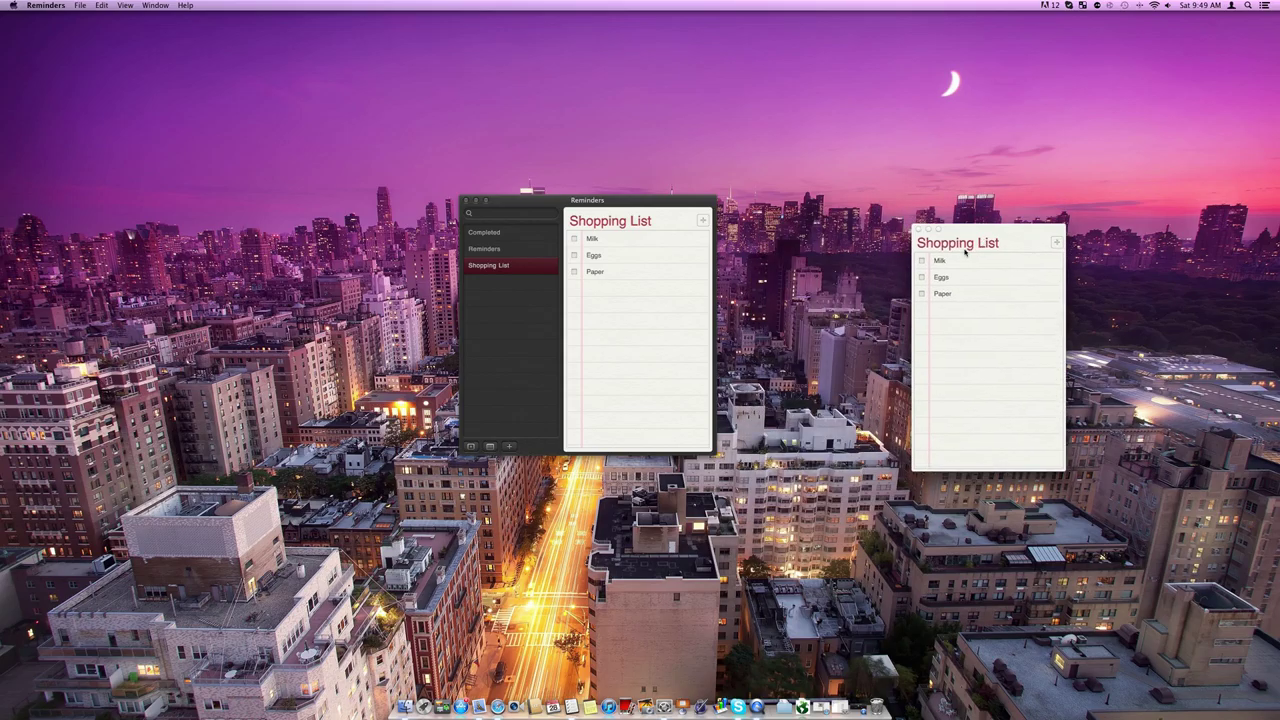
pyautogui.click(918, 230)
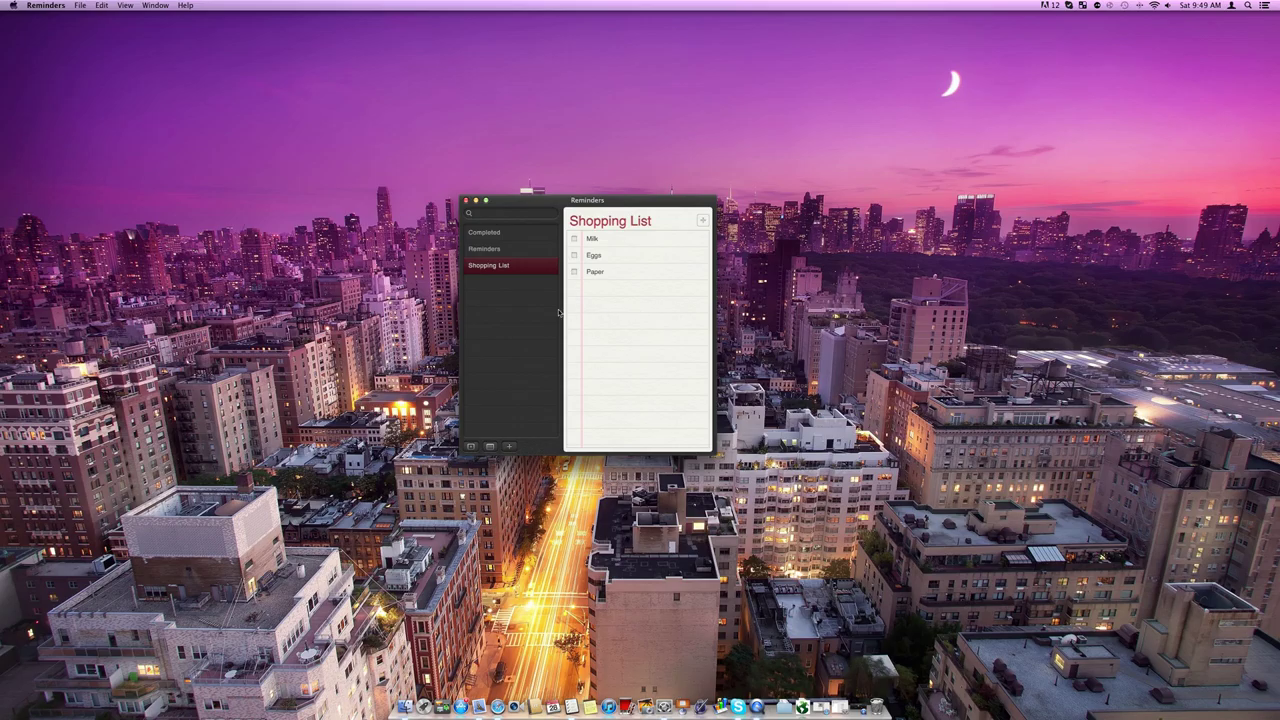
# Change the name of the Shopping List to "Rename".
pyautogui.doubleClick(492, 266)
pyautogui.write('Rea')
pyautogui.press('BackSpace')
pyautogui.write('name')
# Delete the list named "Rename" together with its reminders.
pyautogui.rightClick(489, 269)
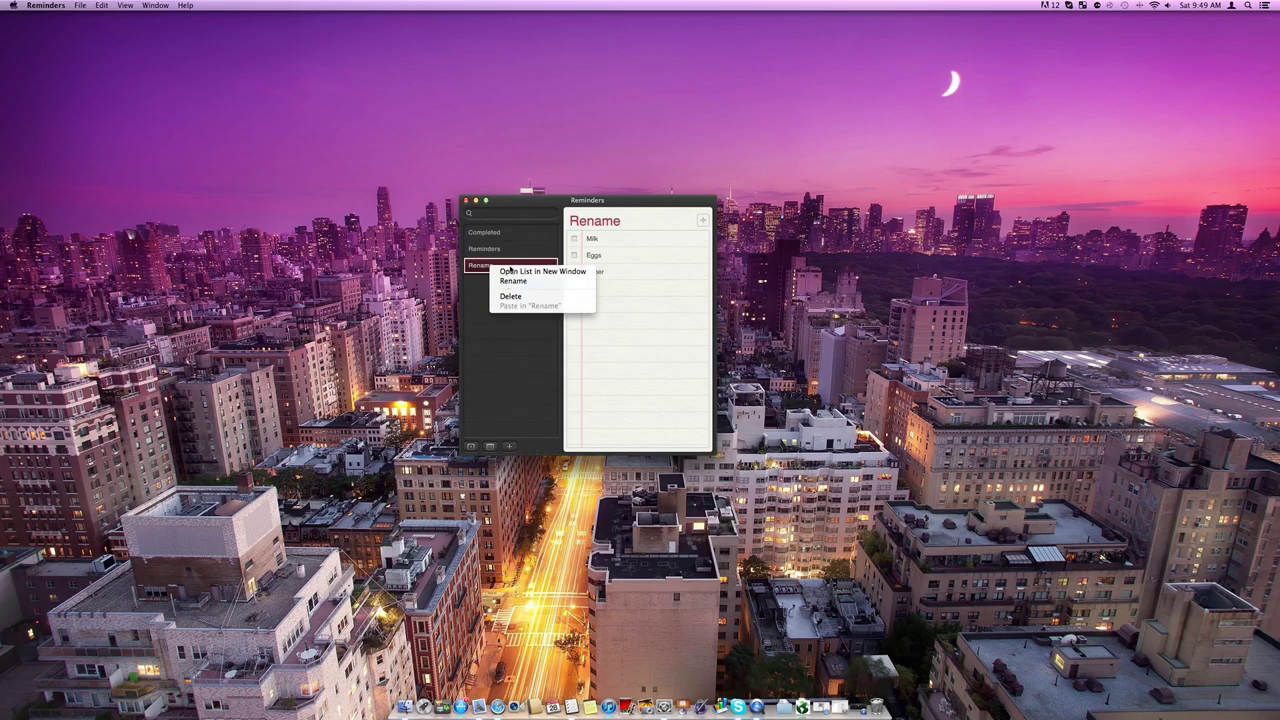
pyautogui.click(477, 297)
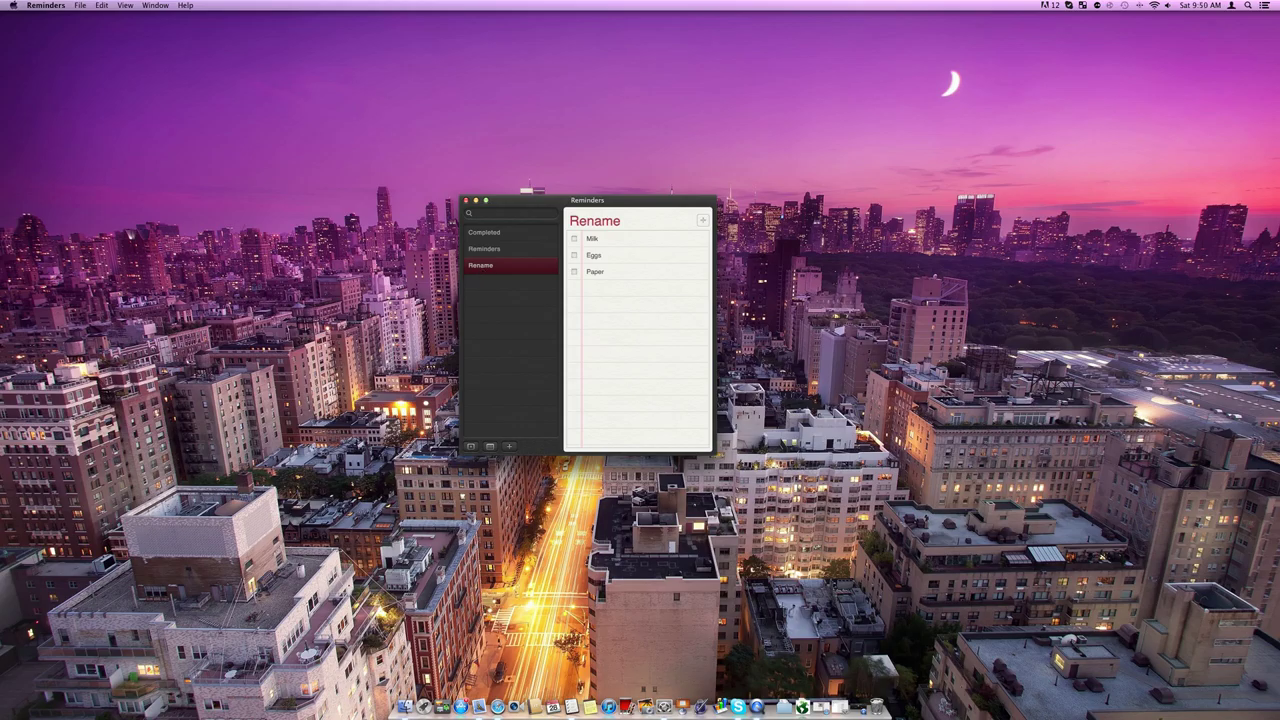
pyautogui.press('Delete')
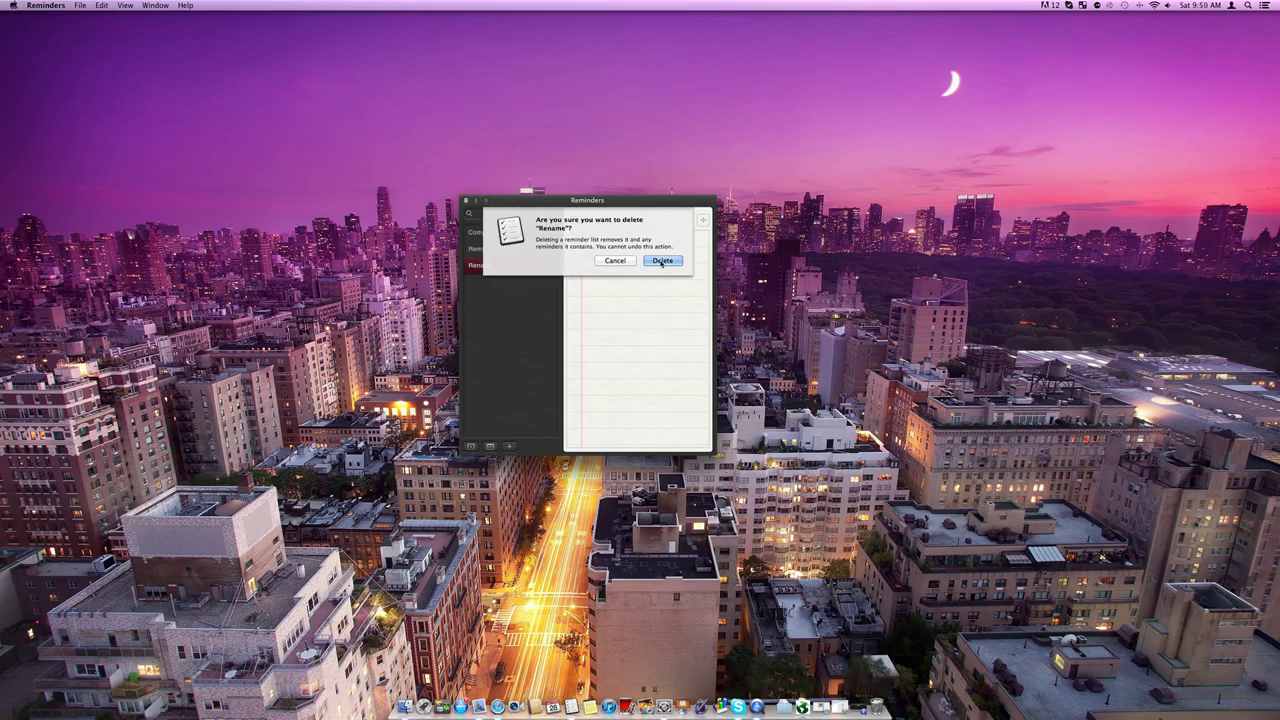
pyautogui.click(661, 261)
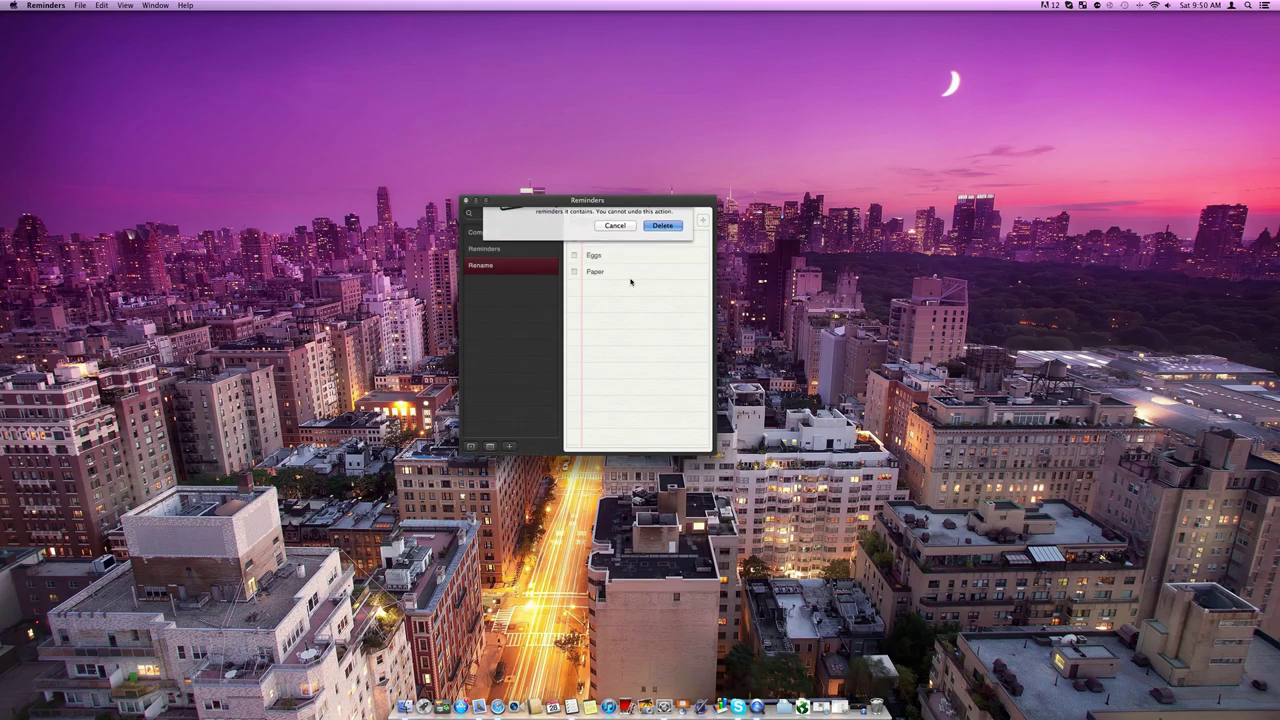
# Hide the list sidebar, swipe between the Reminders and Completed lists, and show the sidebar again.
pyautogui.click(469, 447)
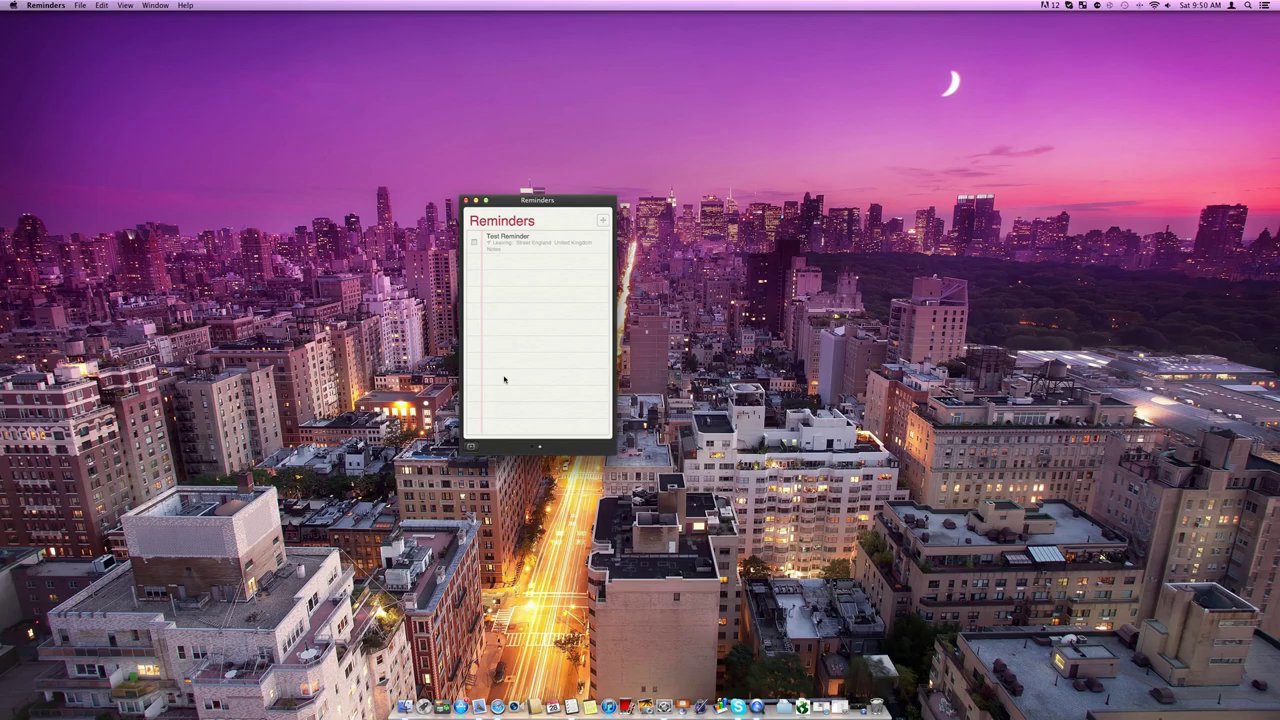
pyautogui.hscroll(3, 503, 377)
pyautogui.hscroll(-3, 513, 383)
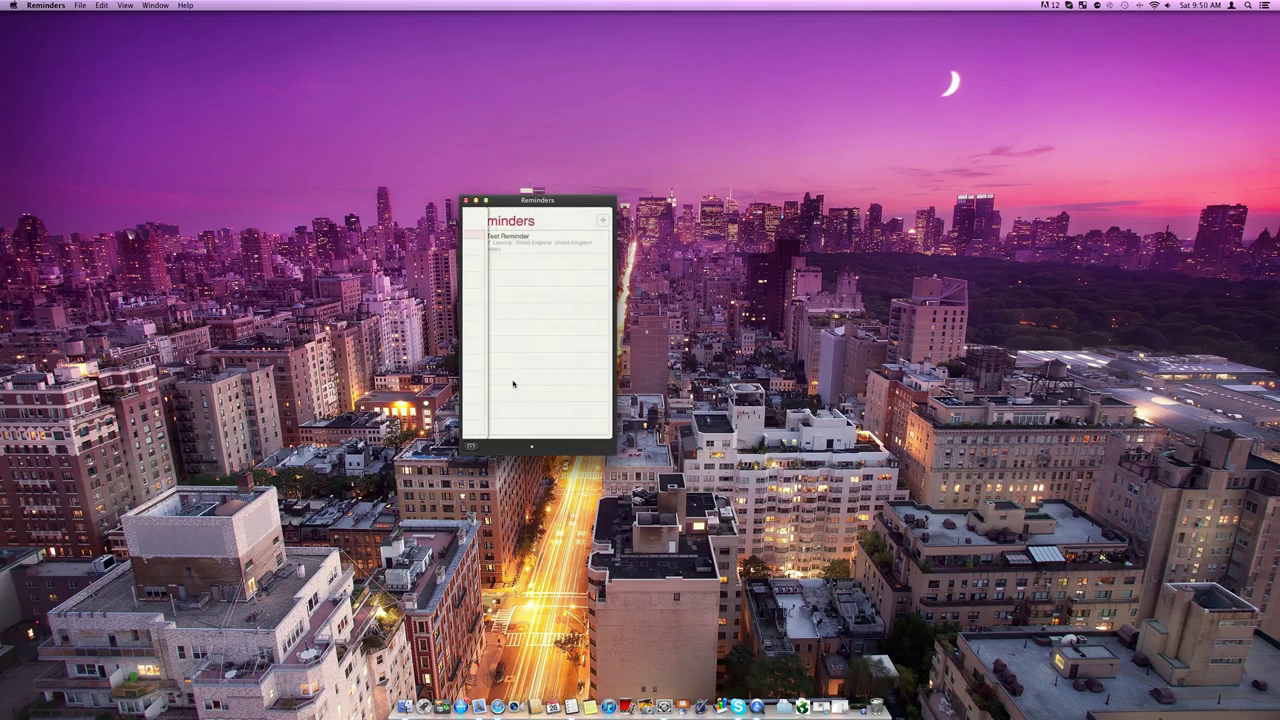
pyautogui.hscroll(3, 513, 383)
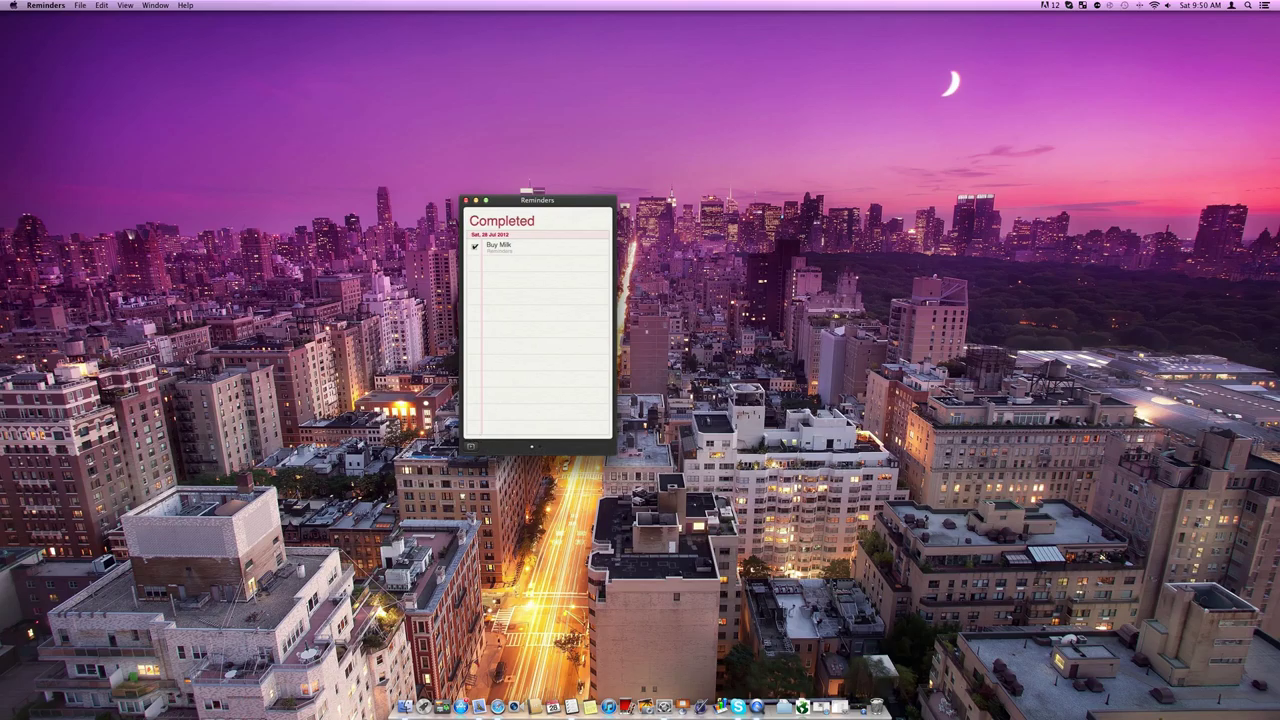
pyautogui.click(470, 447)
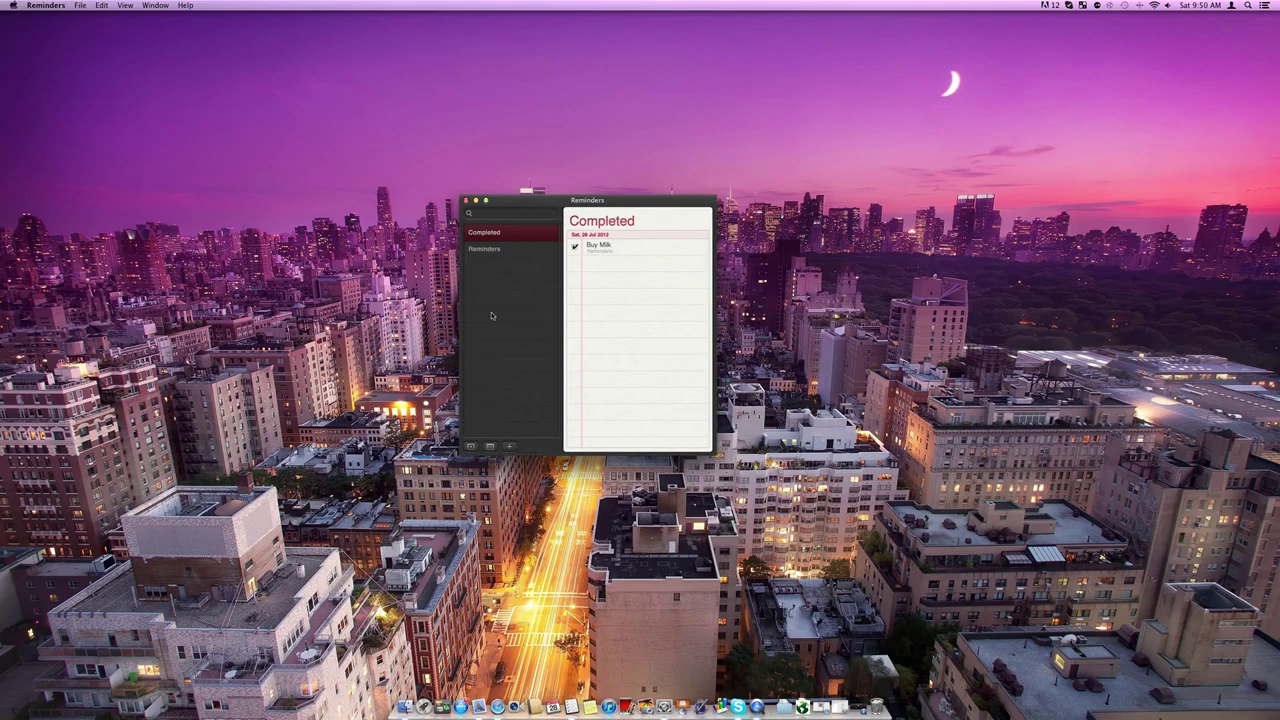
# Show the calendar in the sidebar and view the reminders for 19, 18 and 28 July 2012.
pyautogui.click(490, 447)
pyautogui.click(524, 389)
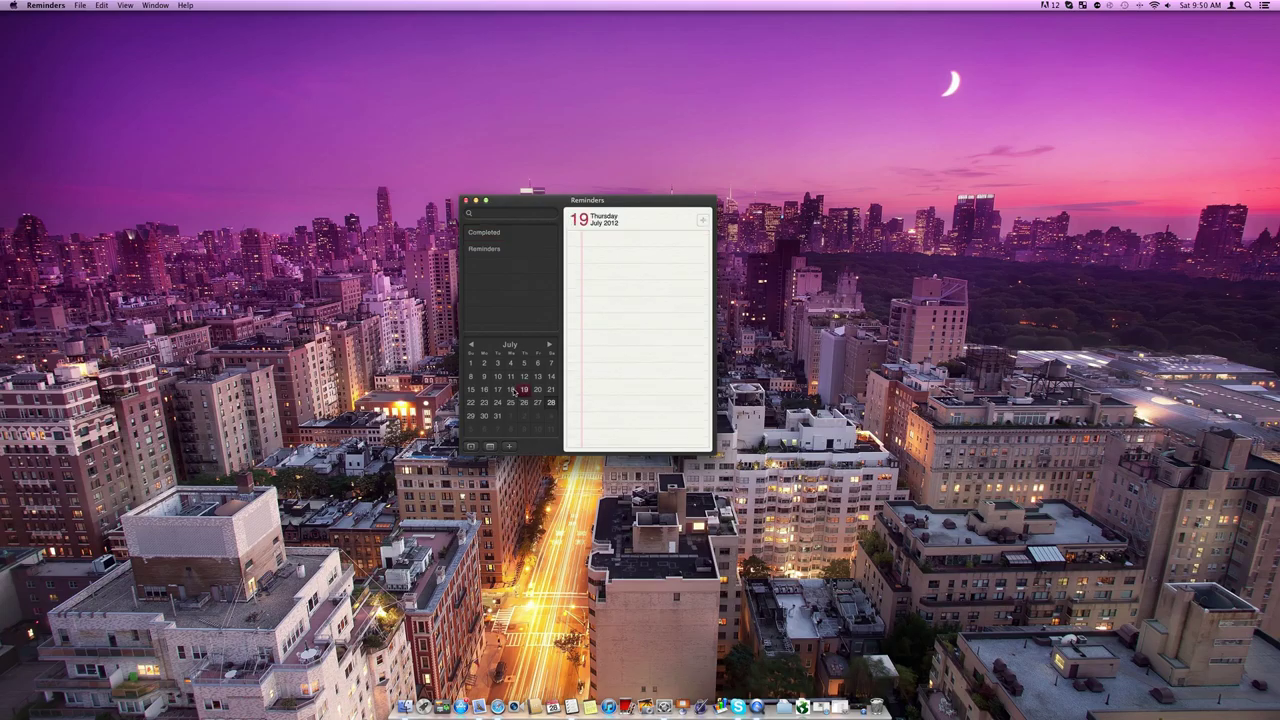
pyautogui.click(510, 389)
pyautogui.click(551, 403)
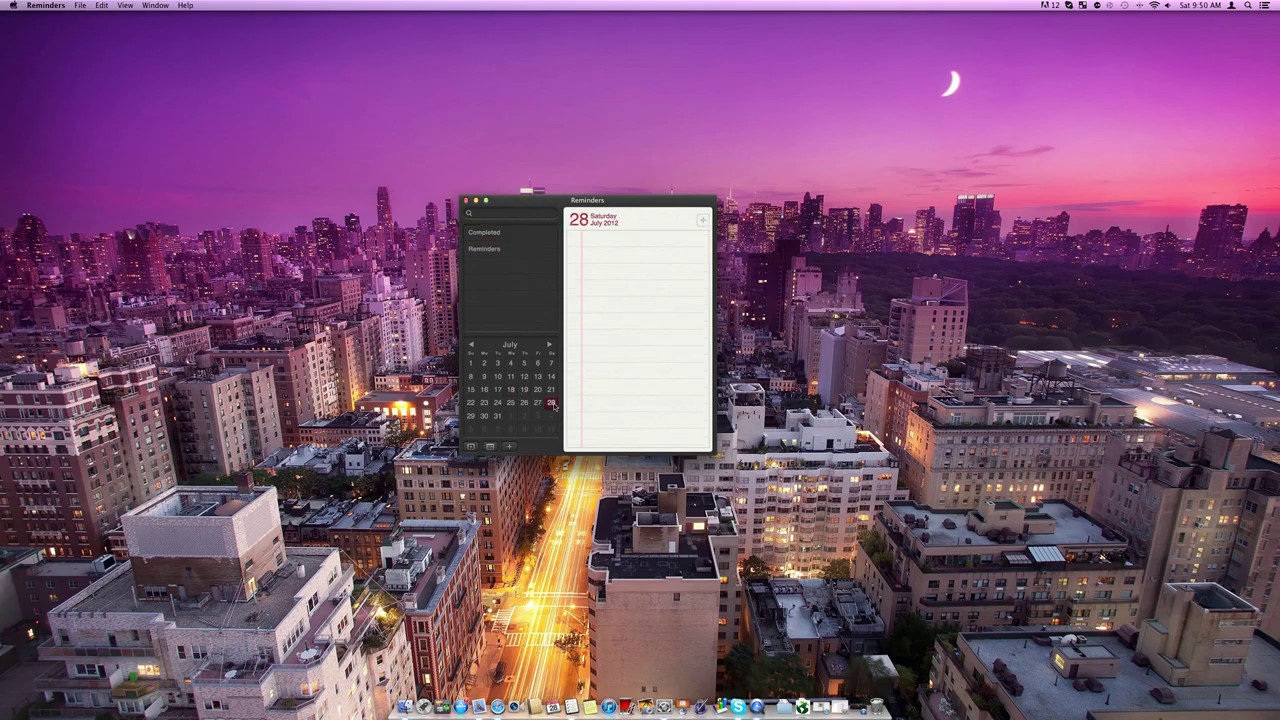